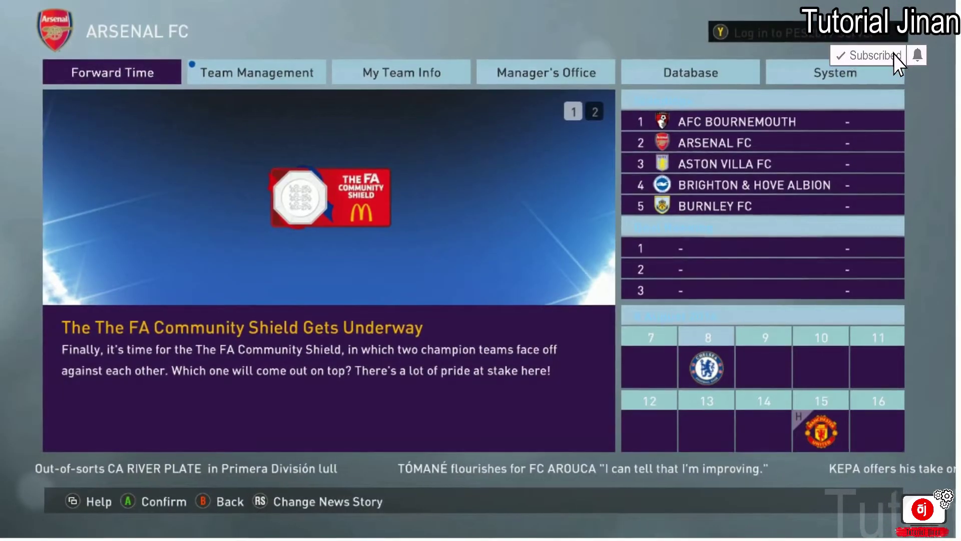
# Step: Save the Arsenal FC Master League career over save slot 3, accept the overwrite, and leave the save list
pyautogui.press('Right')
pyautogui.press('Right')
pyautogui.press('Right')
pyautogui.press('Right')
pyautogui.press('Right')
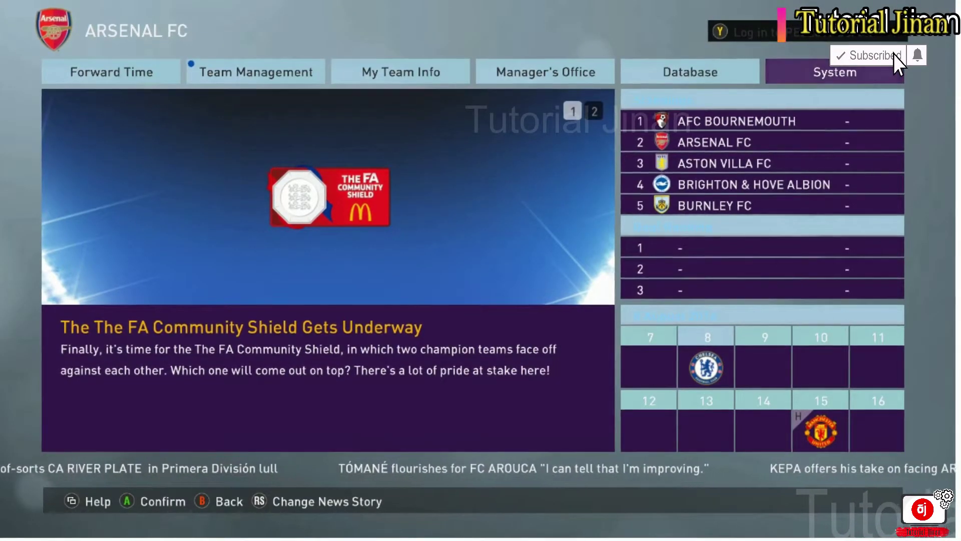
pyautogui.press('Return')
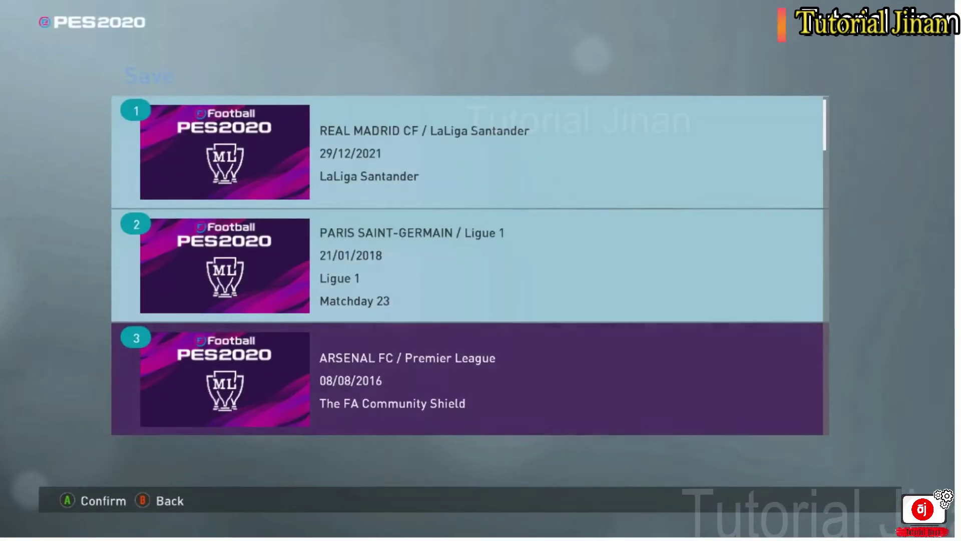
pyautogui.press('Return')
pyautogui.press('Left')
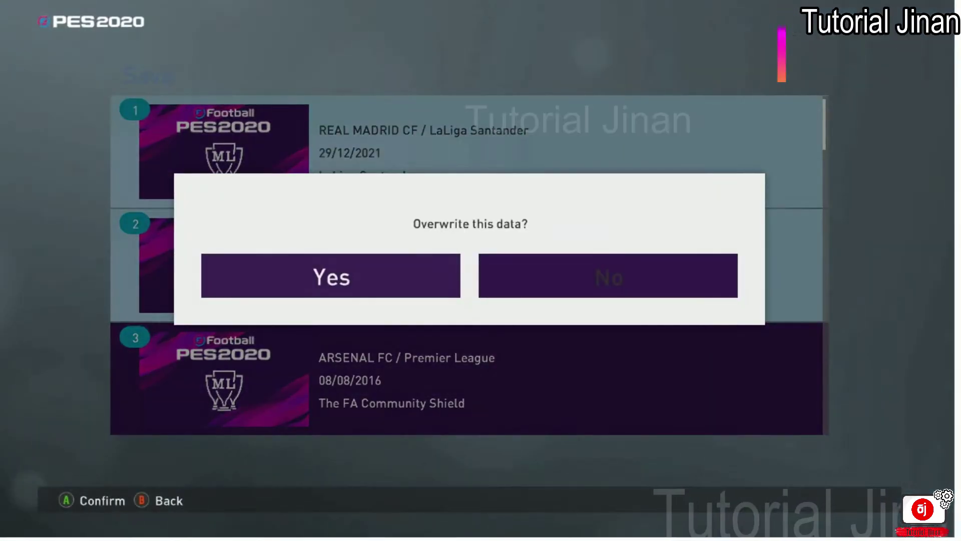
pyautogui.press('Return')
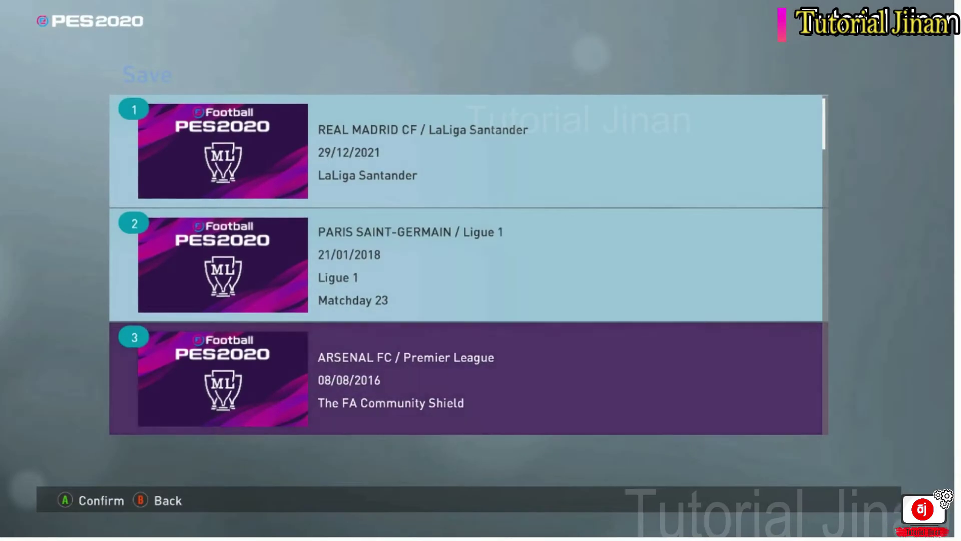
pyautogui.press('Up')
pyautogui.press('Up')
pyautogui.press('Escape')
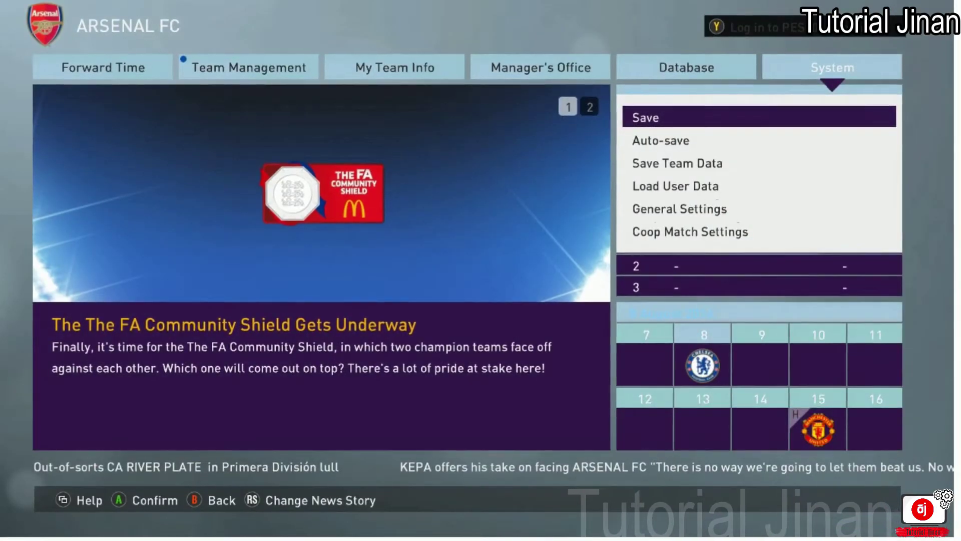
# Step: Check the Chelsea FC and Arsenal FC lineups in the Game Plan and return to the club's main screen
pyautogui.press('Right')
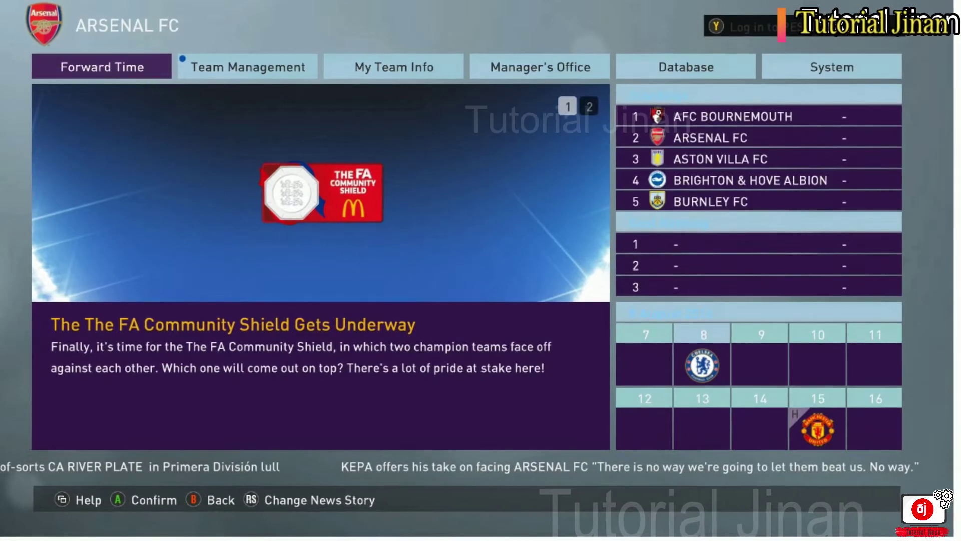
pyautogui.press('Right')
pyautogui.press('Left')
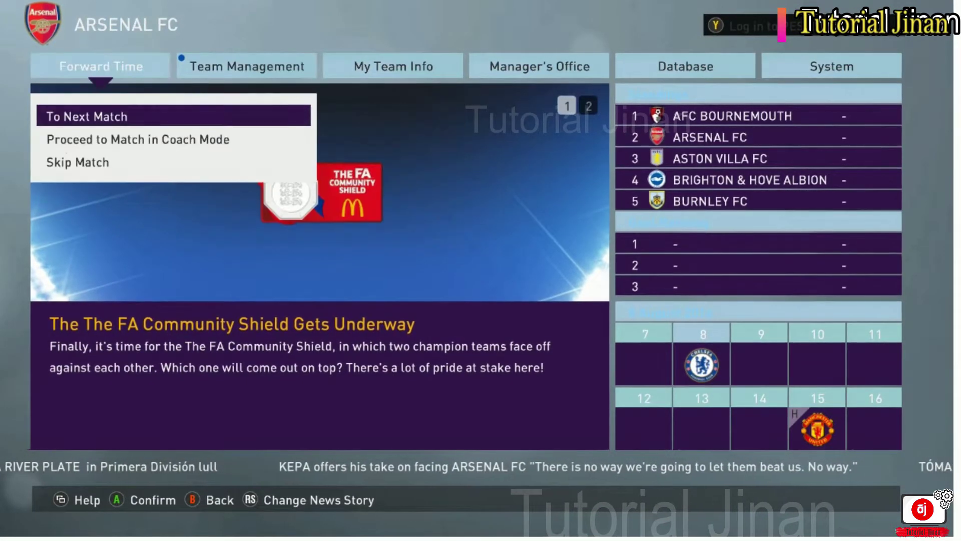
pyautogui.press('Down')
pyautogui.press('Right')
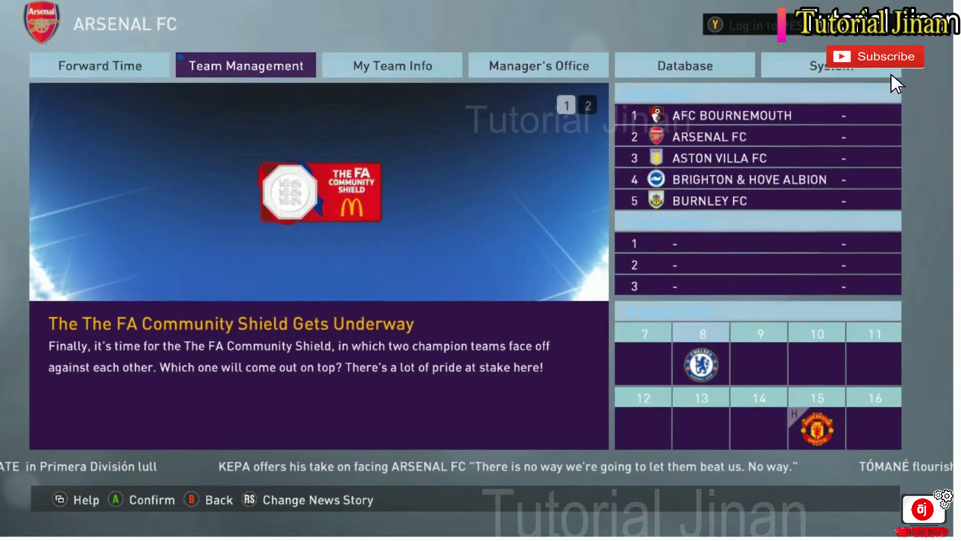
pyautogui.press('Return')
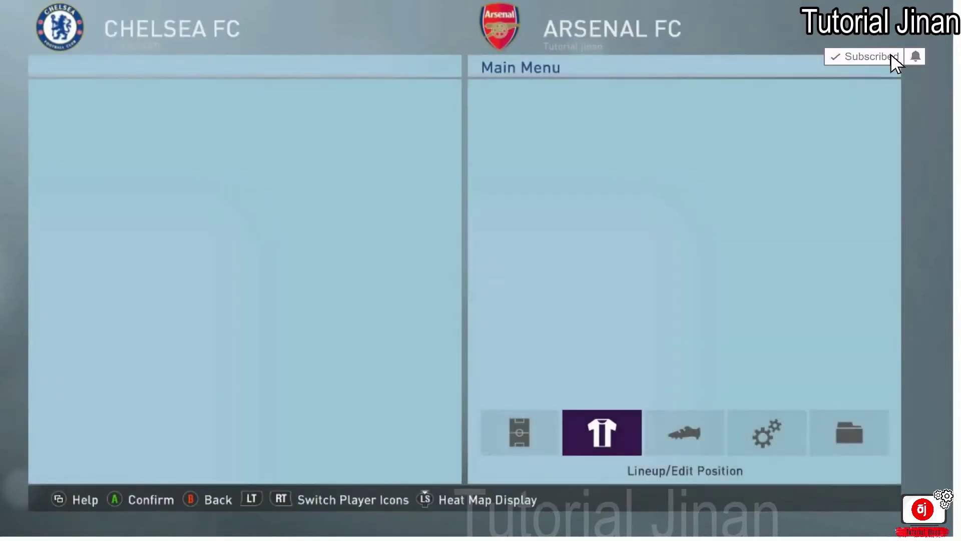
pyautogui.press('Escape')
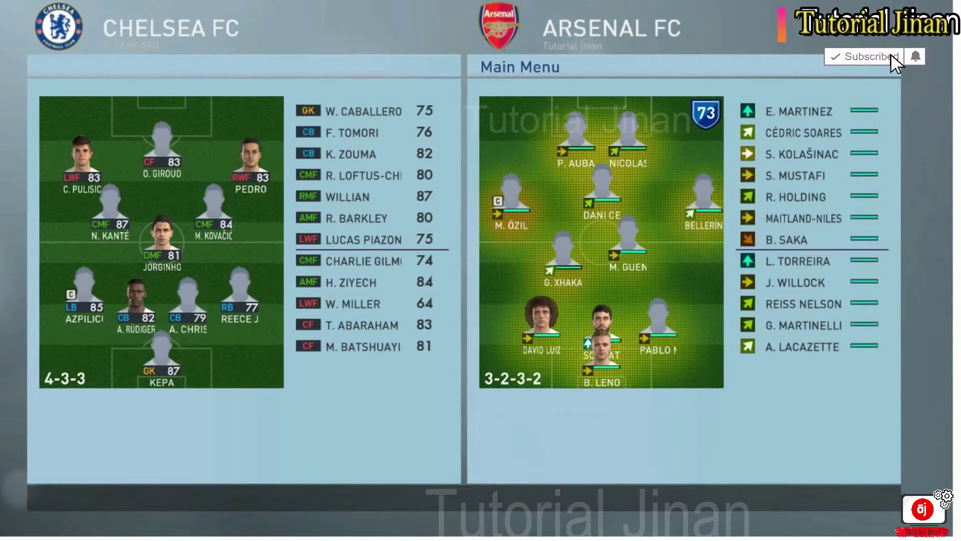
pyautogui.press('Left')
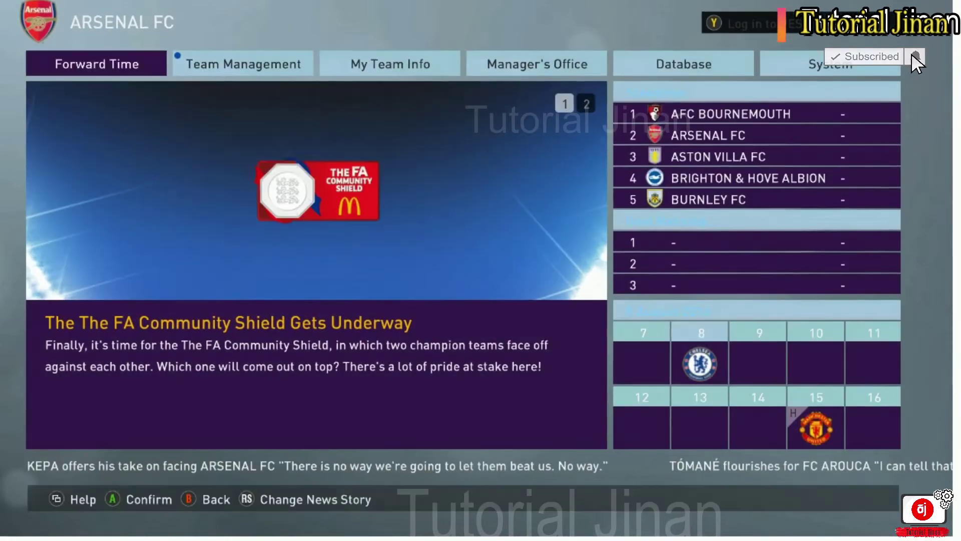
# Step: Skip the FA Community Shield match against Chelsea FC and advance past the result and the coach's player report
pyautogui.press('Down')
pyautogui.press('Down')
pyautogui.press('Return')
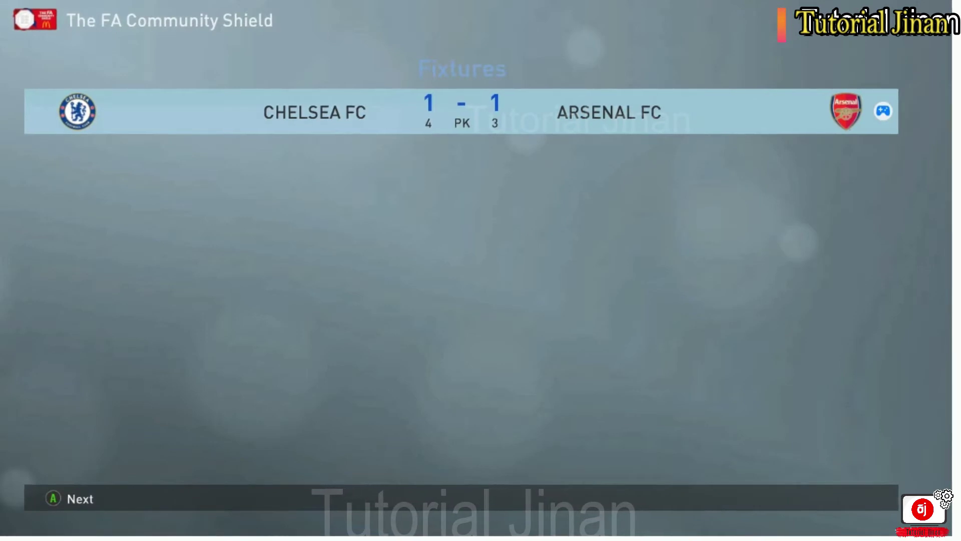
pyautogui.press('Return')
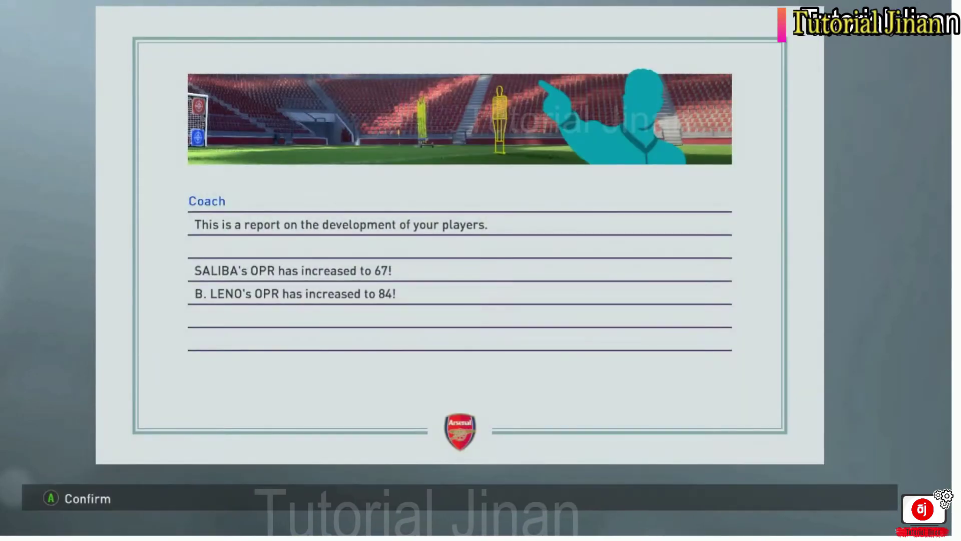
pyautogui.press('Return')
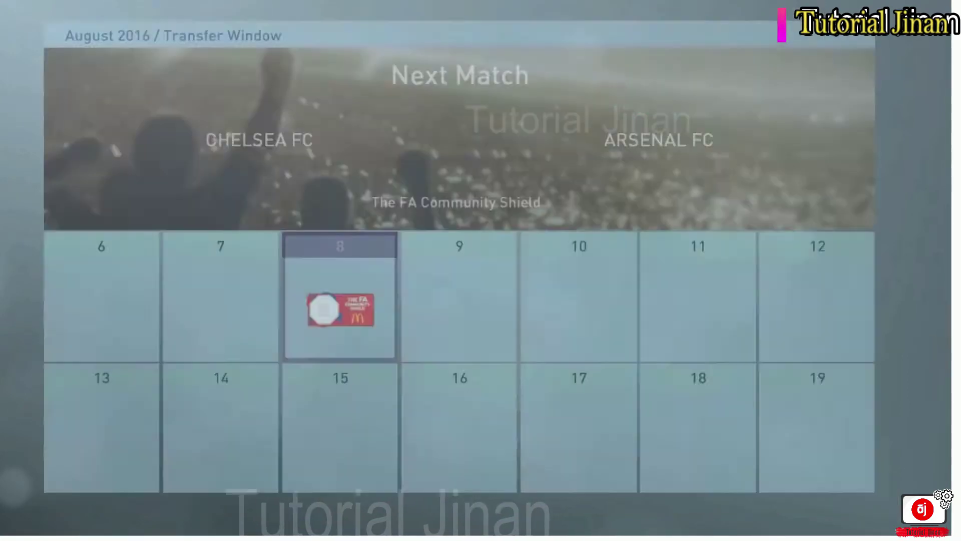
pyautogui.press('Right')
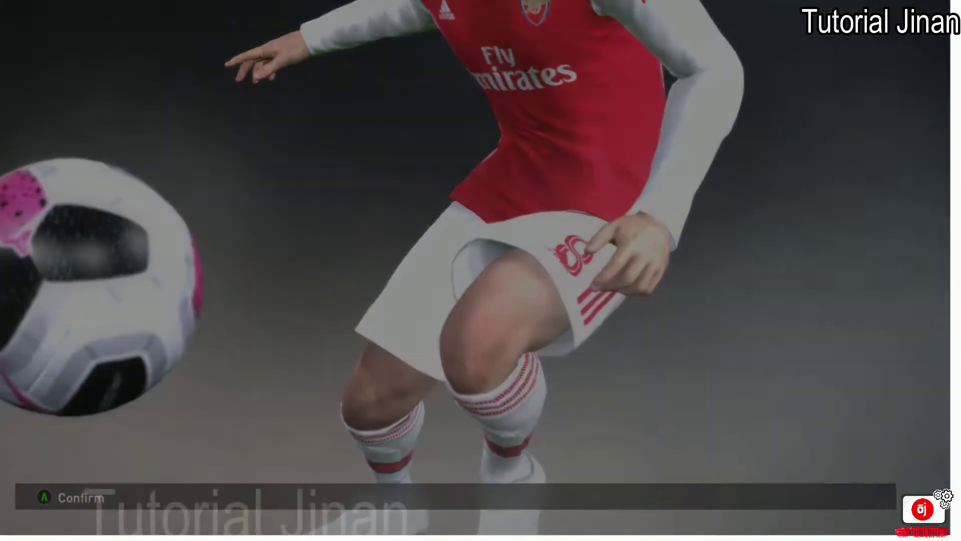
pyautogui.press('Return')
pyautogui.press('Return')
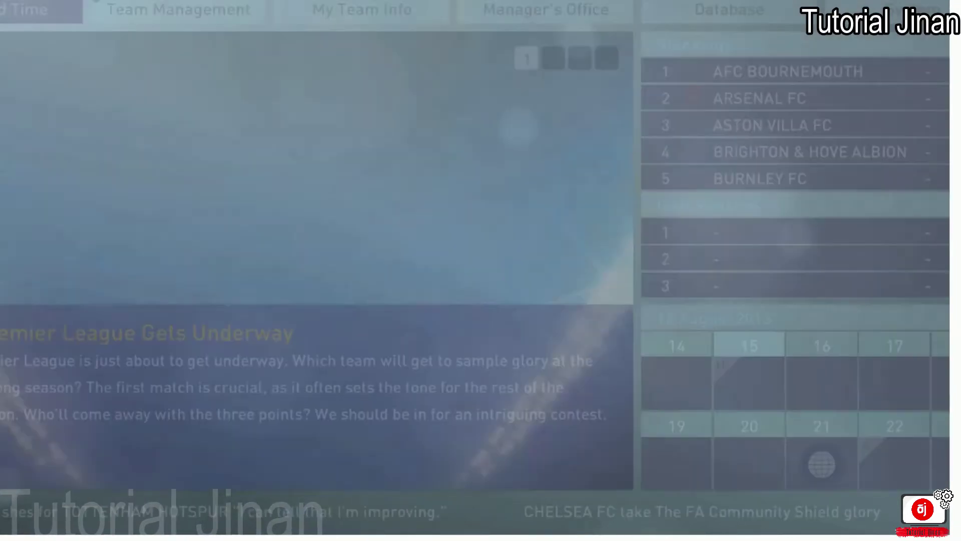
pyautogui.press('Right')
pyautogui.press('Return')
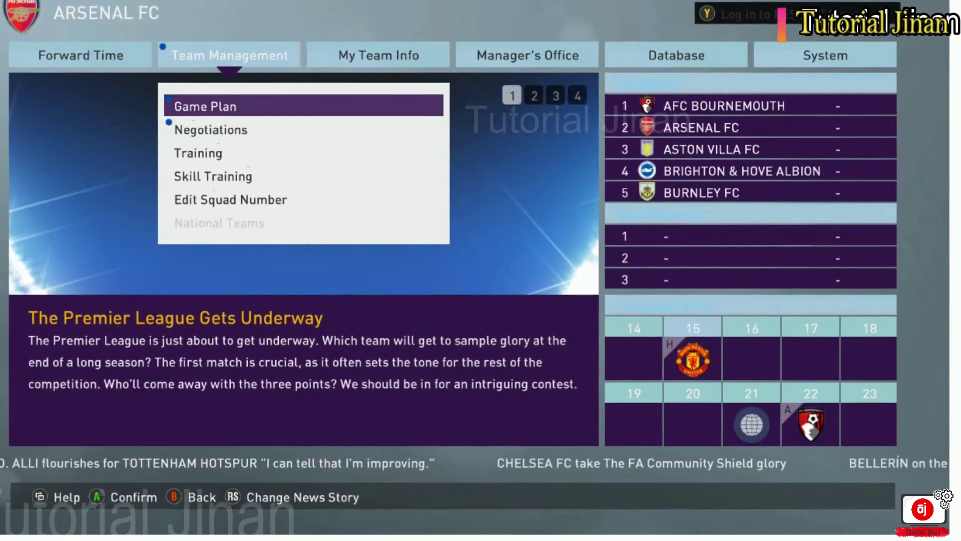
pyautogui.press('Escape')
pyautogui.press('Left')
pyautogui.press('Return')
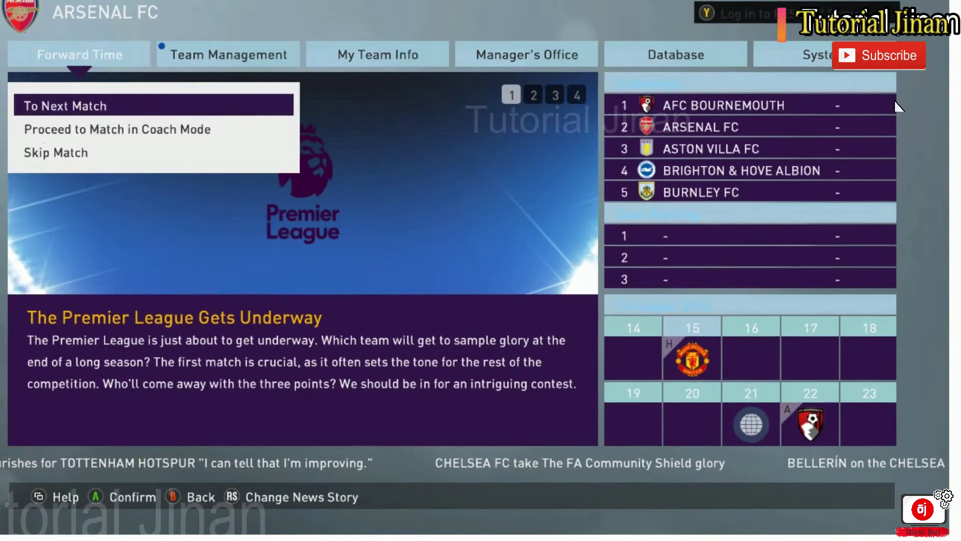
pyautogui.press('Escape')
# Step: Save the career after the Community Shield match, overwriting the Arsenal FC data in slot 3
pyautogui.press('Right')
pyautogui.press('Right')
pyautogui.press('Right')
pyautogui.press('Right')
pyautogui.press('Return')
pyautogui.press('Right')
pyautogui.press('Return')
pyautogui.press('Return')
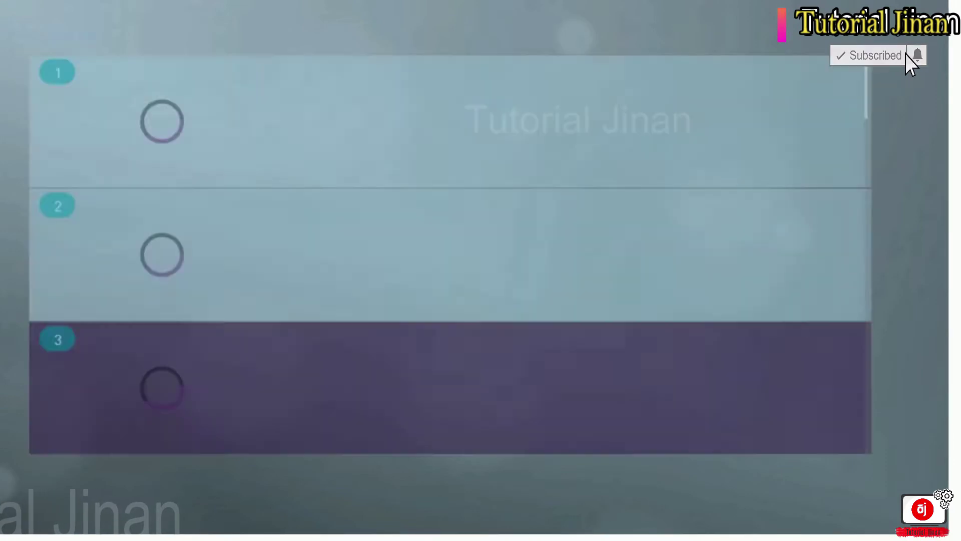
pyautogui.press('Return')
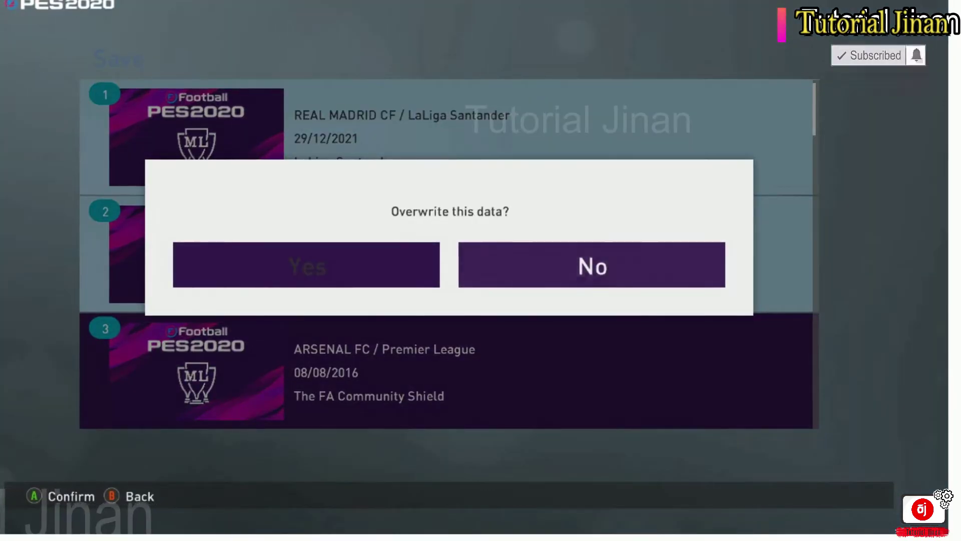
pyautogui.press('Left')
pyautogui.press('Return')
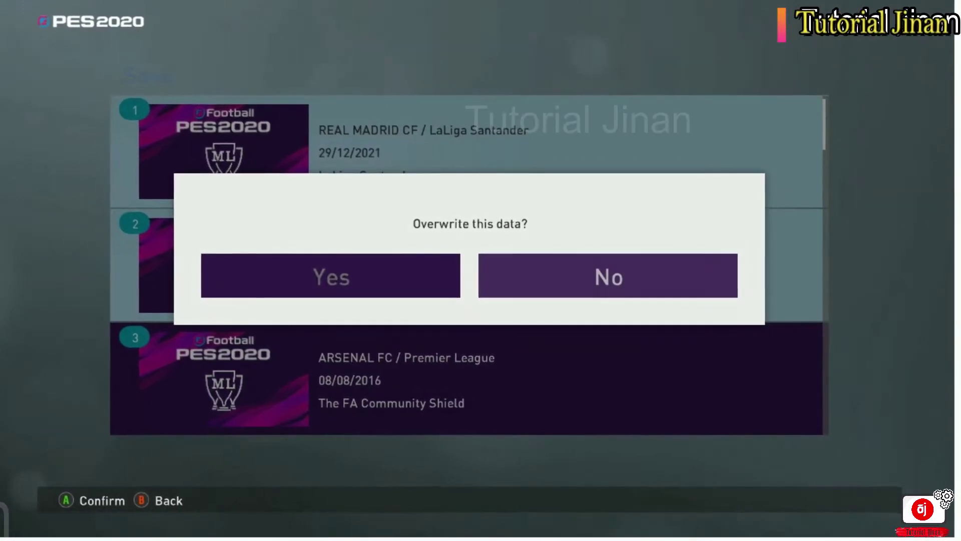
# Step: Repeat the save over the Arsenal FC entry in slot 3, accepting each overwrite request
pyautogui.press('Left')
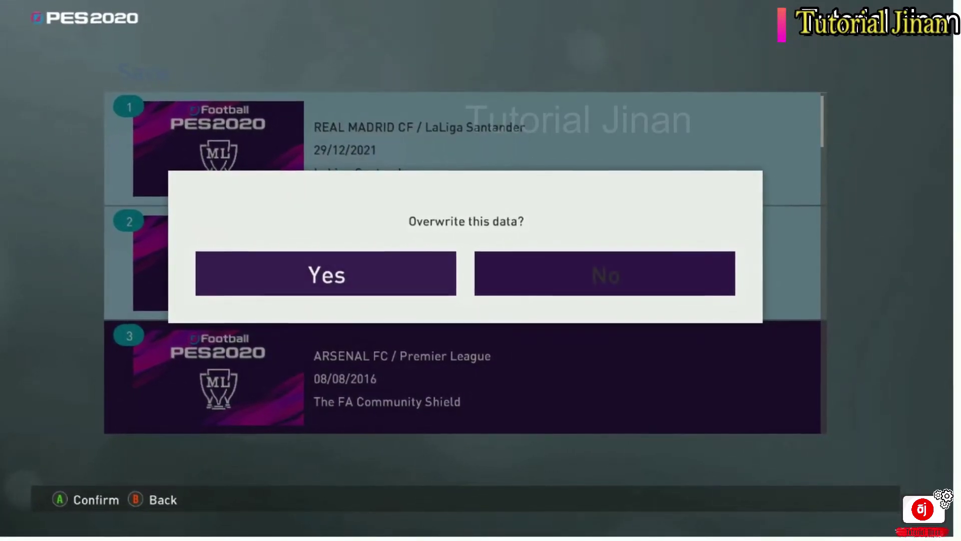
pyautogui.press('Return')
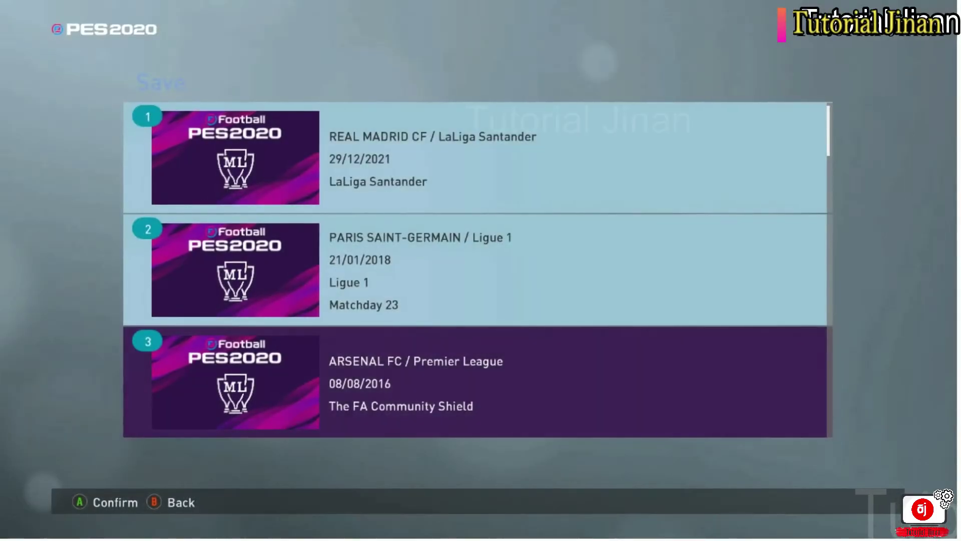
pyautogui.press('Return')
pyautogui.press('Left')
pyautogui.press('Return')
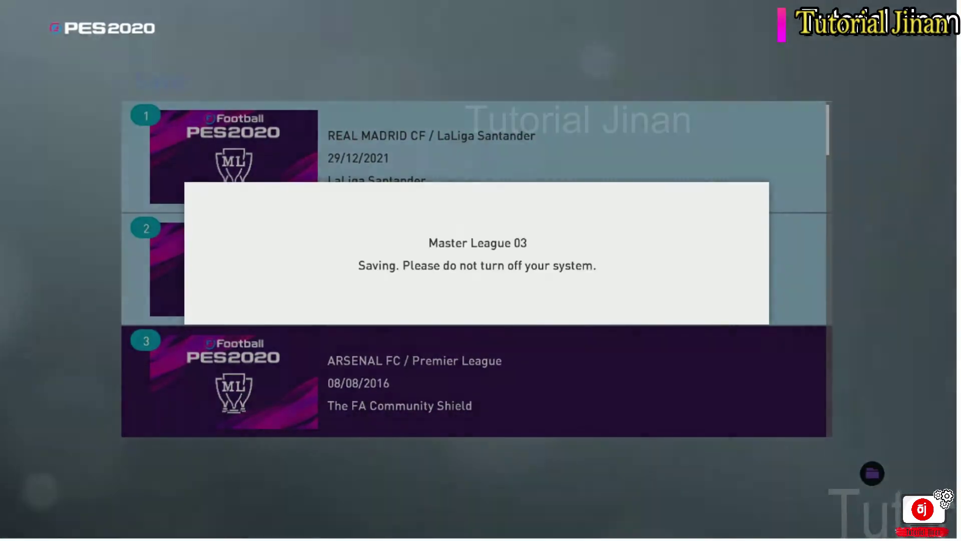
pyautogui.press('Escape')
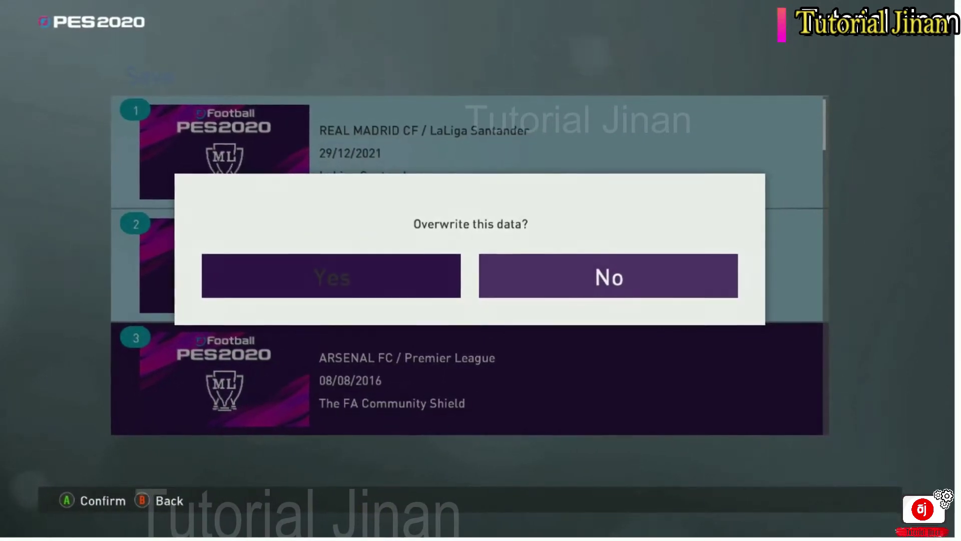
pyautogui.press('Left')
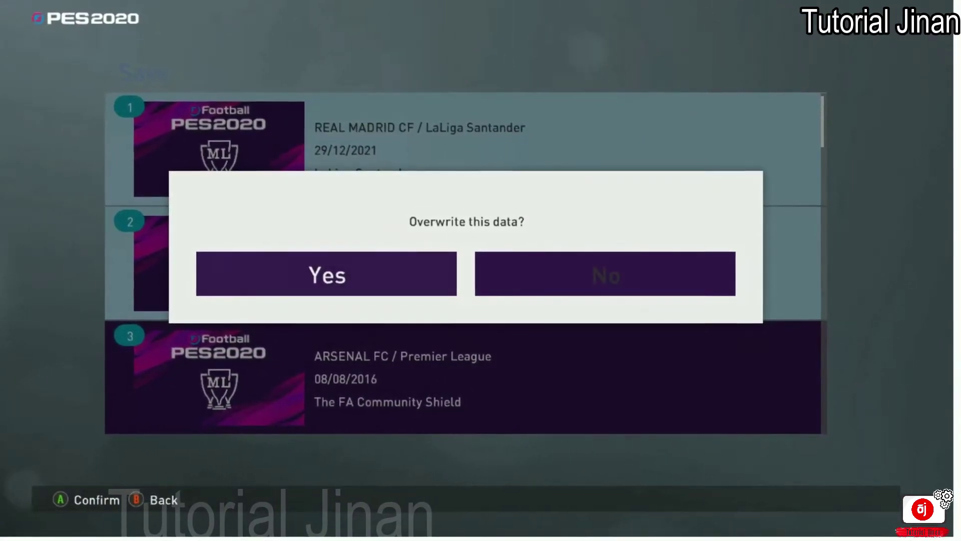
pyautogui.press('Return')
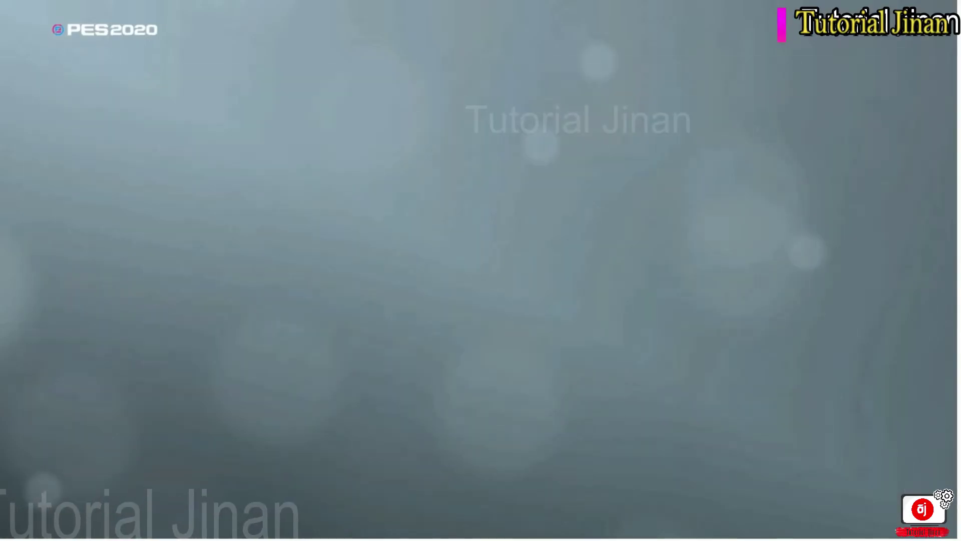
# Step: Open Arsenal FC's 2016-2017 match schedule
pyautogui.press('Right')
pyautogui.press('Right')
pyautogui.press('Right')
pyautogui.press('Return')
pyautogui.press('Escape')
pyautogui.press('Left')
pyautogui.press('Return')
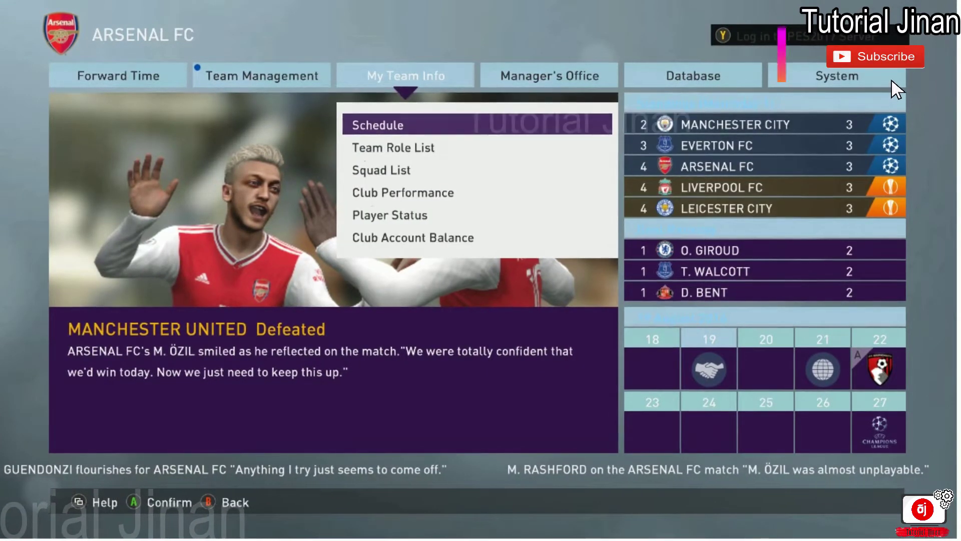
pyautogui.press('Return')
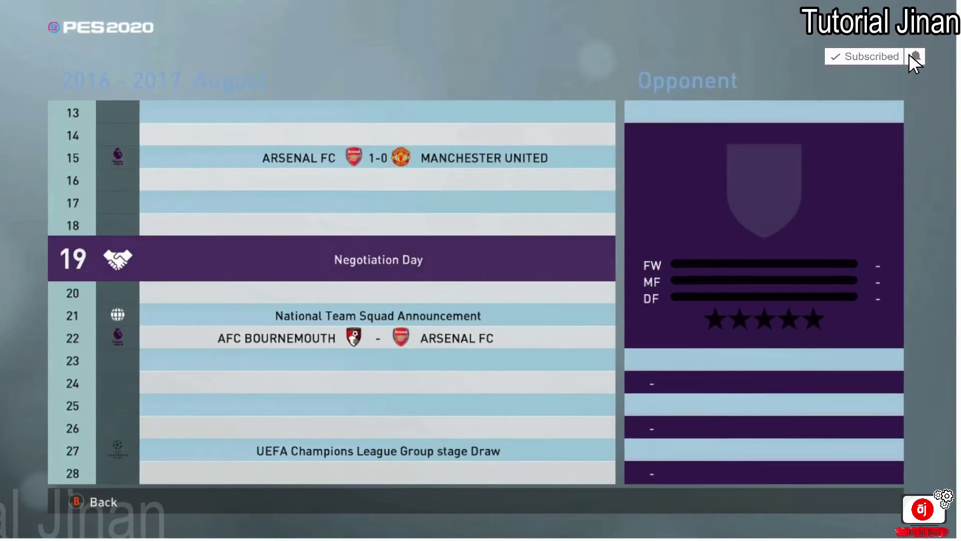
# Step: Examine the August schedule entries around the Negotiation Day on the 19th and back to the FA Community Shield on the 8th
pyautogui.press('Down')
pyautogui.press('Down')
pyautogui.press('Down')
pyautogui.press('Up')
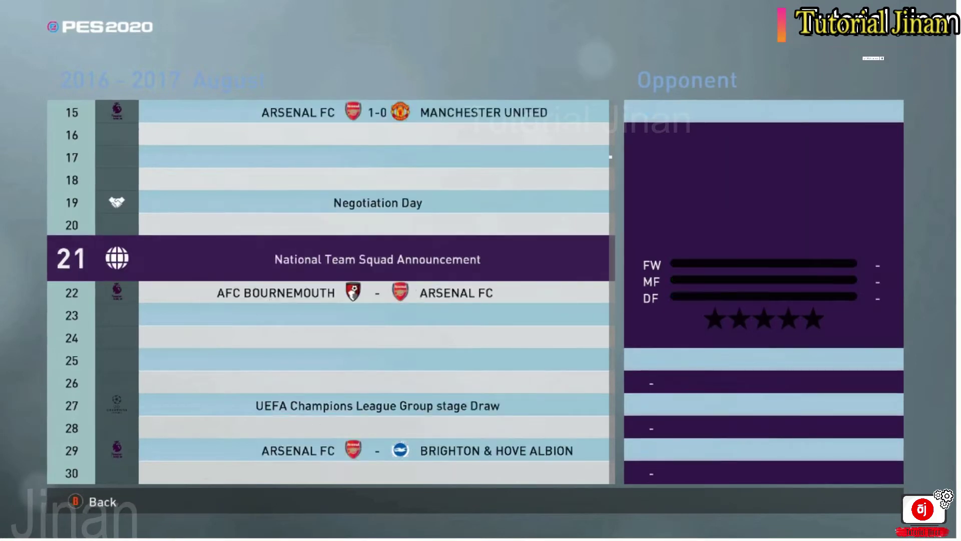
pyautogui.press('Up')
pyautogui.press('Up')
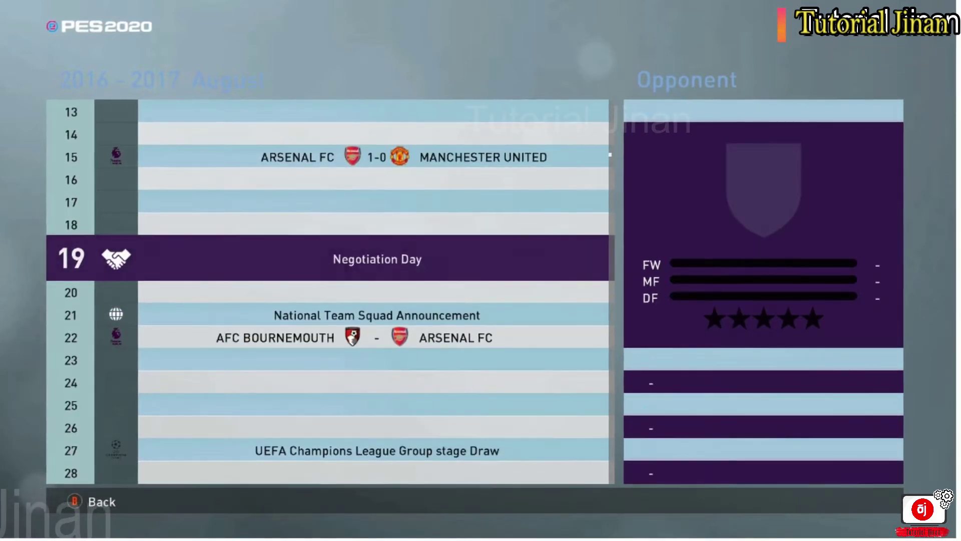
pyautogui.press('Down')
pyautogui.press('Down')
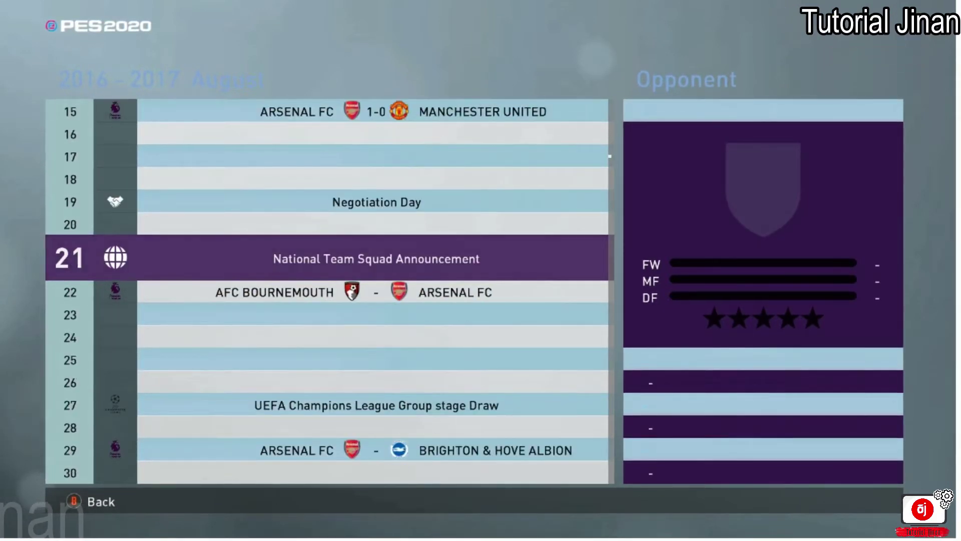
pyautogui.press('Up')
pyautogui.press('Up')
pyautogui.press('Up')
pyautogui.press('Up')
pyautogui.press('Up')
pyautogui.press('Up')
pyautogui.press('Up')
pyautogui.press('Up')
pyautogui.press('Up')
pyautogui.press('Up')
pyautogui.press('Up')
pyautogui.press('Up')
pyautogui.press('Up')
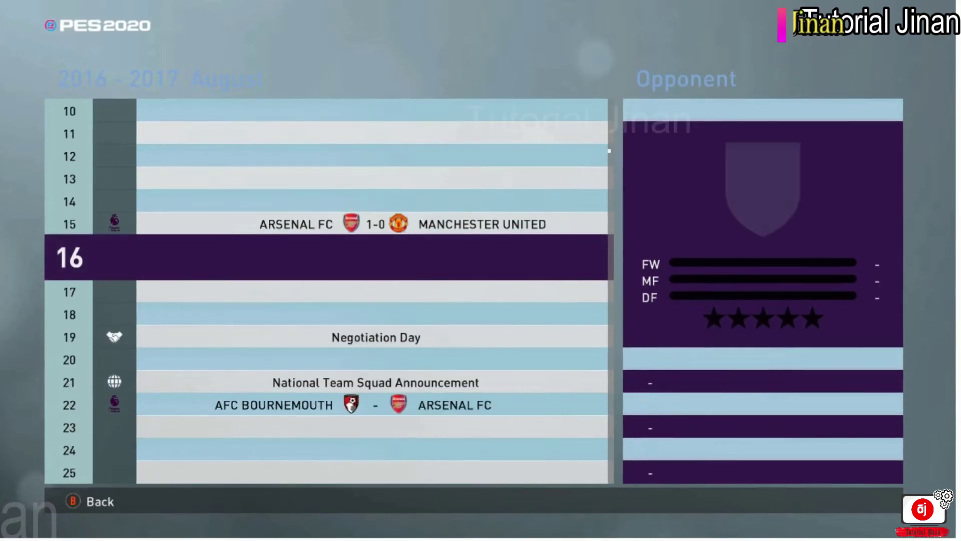
pyautogui.press('Up')
pyautogui.press('Up')
pyautogui.press('Up')
pyautogui.press('Down')
pyautogui.press('Down')
pyautogui.press('Down')
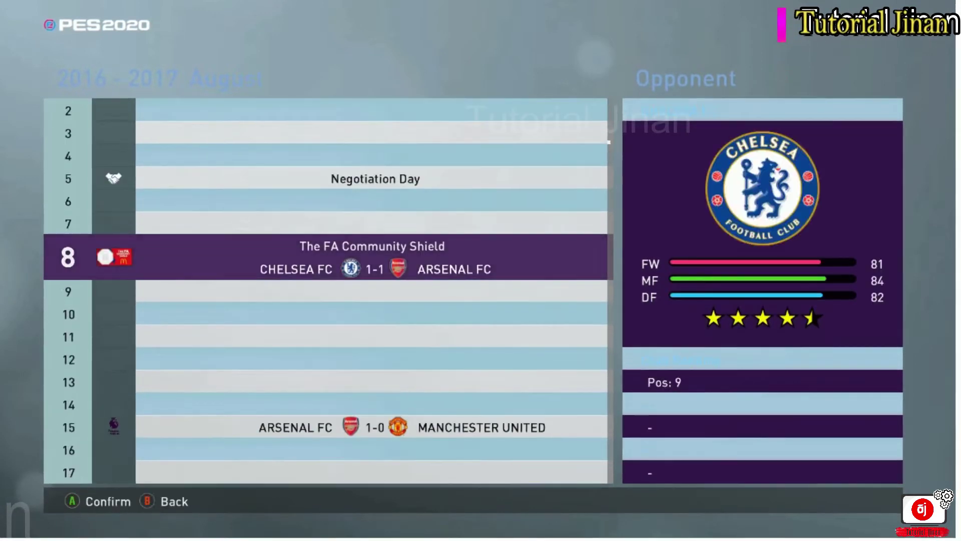
pyautogui.press('Up')
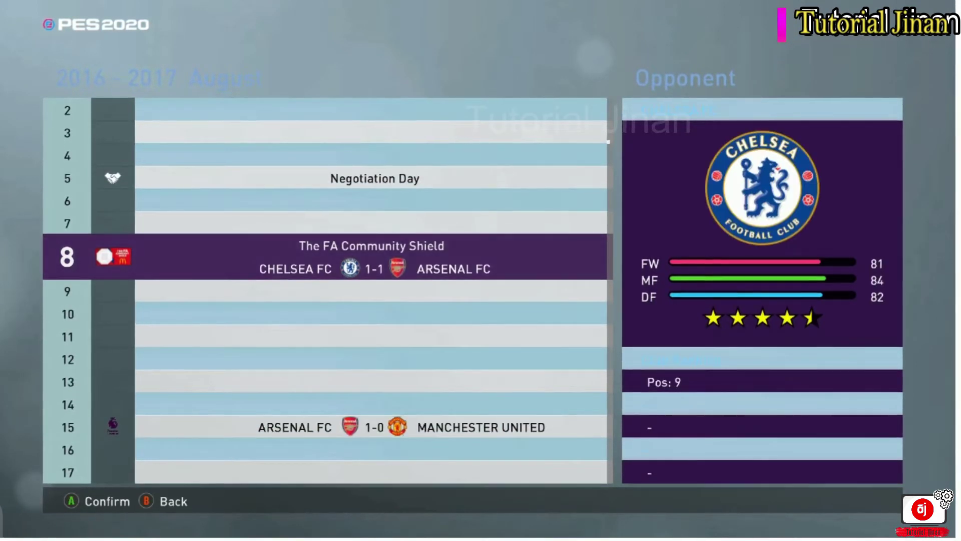
# Step: Examine the August schedule from the FA Community Shield on the 8th to Premier League Matchday 2 on the 22nd, and leave it
pyautogui.press('Down')
pyautogui.press('Down')
pyautogui.press('Down')
pyautogui.press('Down')
pyautogui.press('Down')
pyautogui.press('Down')
pyautogui.press('Down')
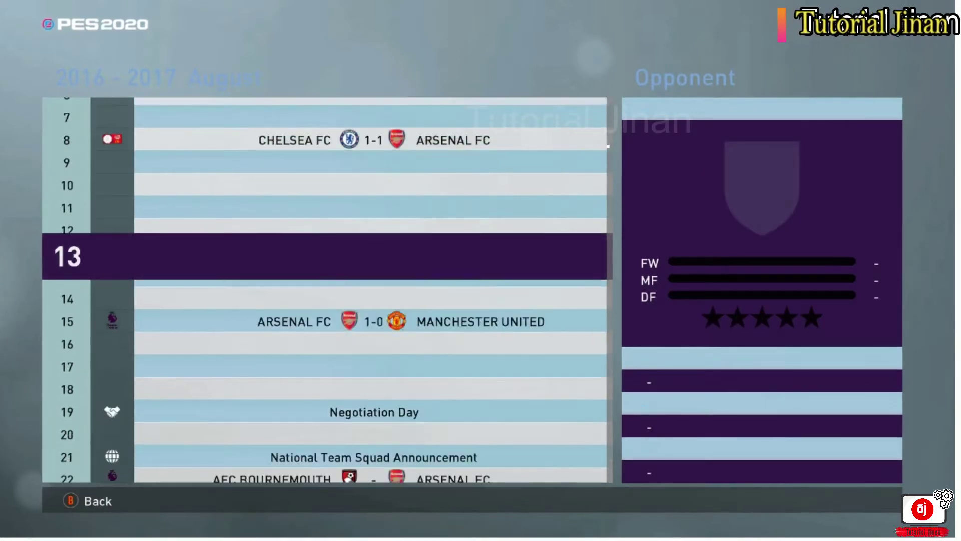
pyautogui.press('Down')
pyautogui.press('Up')
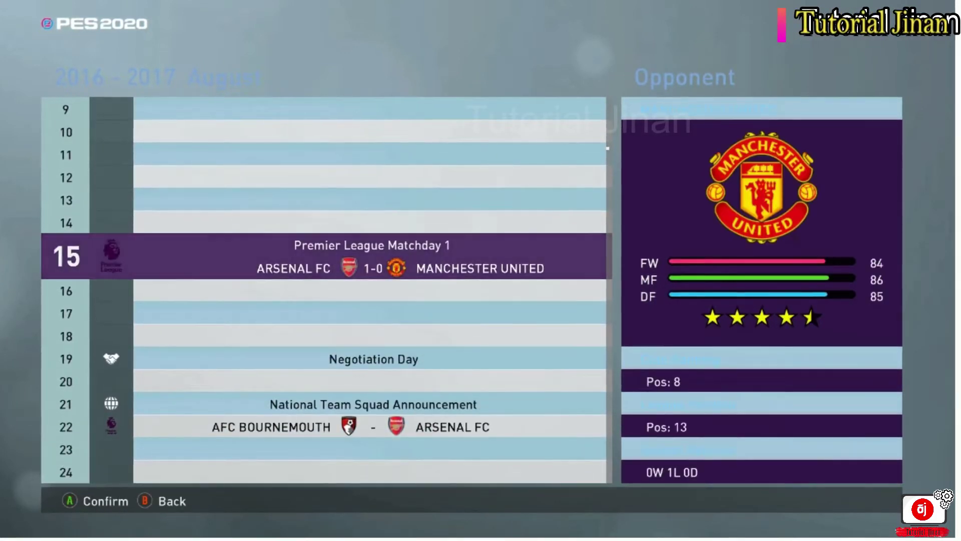
pyautogui.press('Down')
pyautogui.press('Down')
pyautogui.press('Down')
pyautogui.press('Down')
pyautogui.press('Down')
pyautogui.press('Down')
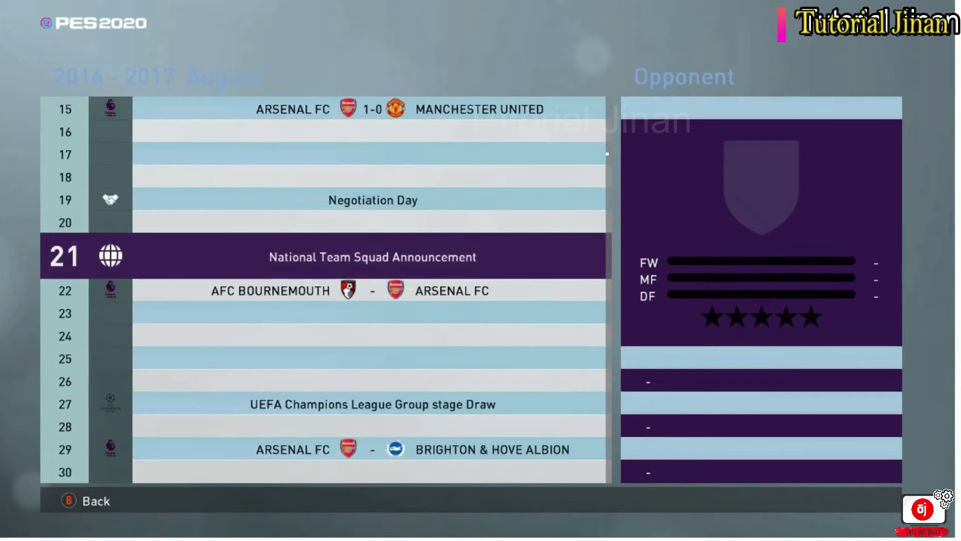
pyautogui.press('Down')
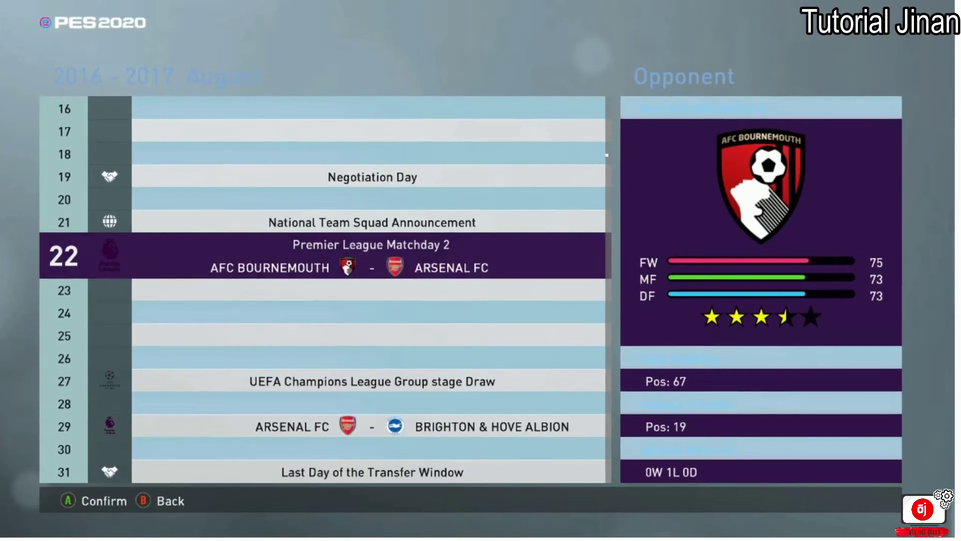
pyautogui.press('Escape')
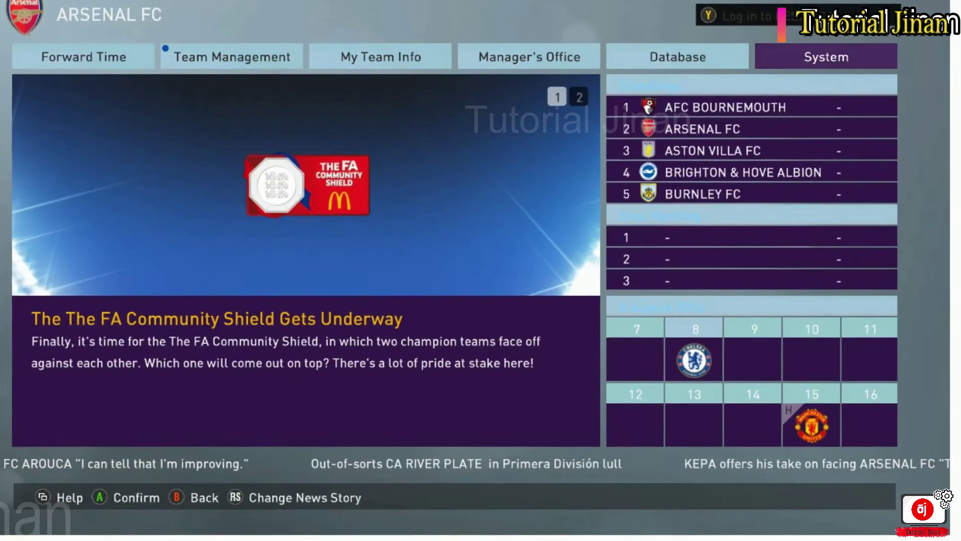
# Step: Leave the Arsenal FC career for the top menu, accepting that unsaved data is lost
pyautogui.press('Return')
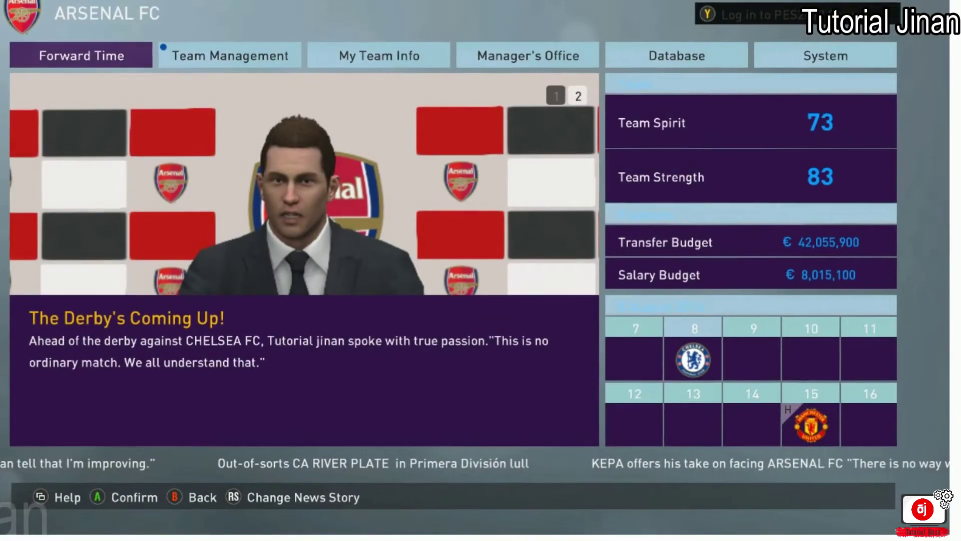
pyautogui.press('Left')
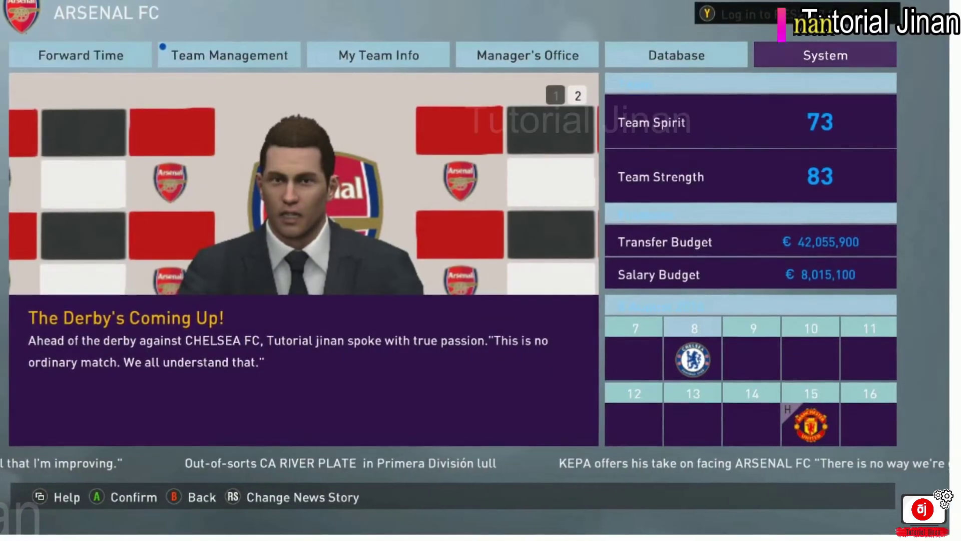
pyautogui.press('Return')
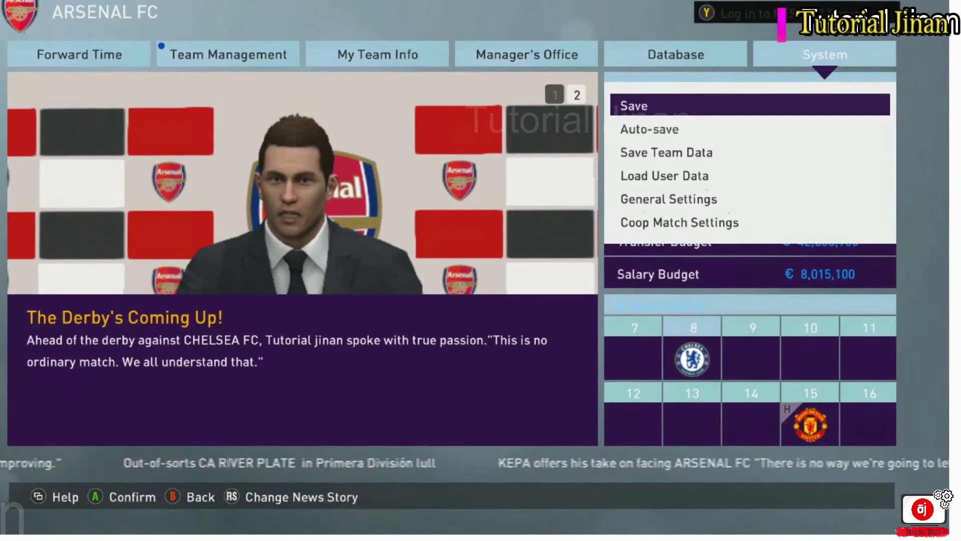
pyautogui.press('Return')
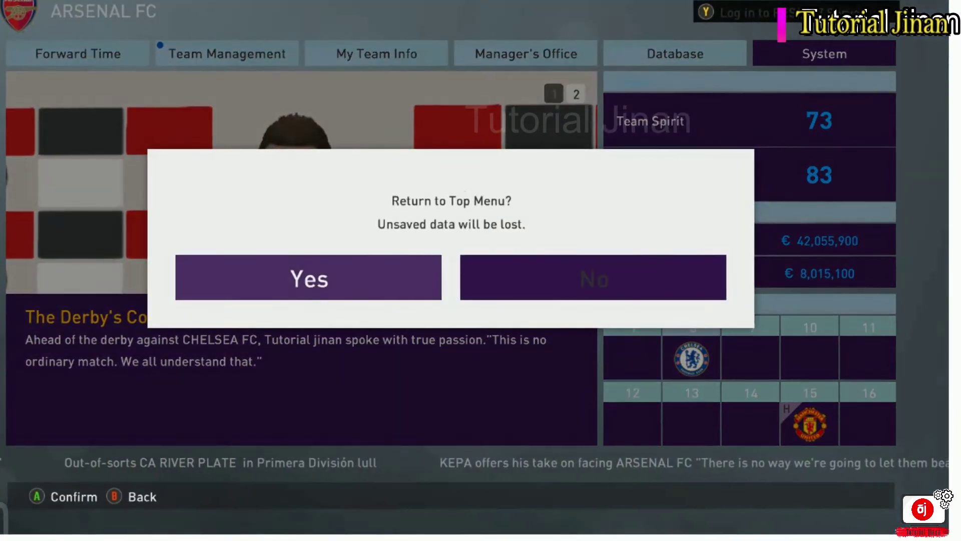
pyautogui.press('Return')
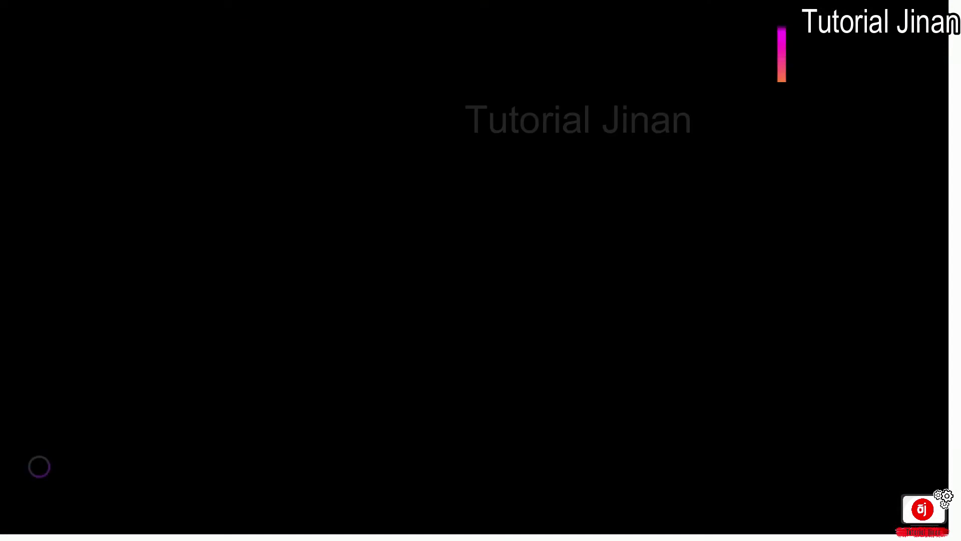
# Step: Quit Pro Evolution Soccer 2017, accepting the exit request, and refresh the Windows desktop
pyautogui.press('Left')
pyautogui.press('Down')
pyautogui.press('Return')
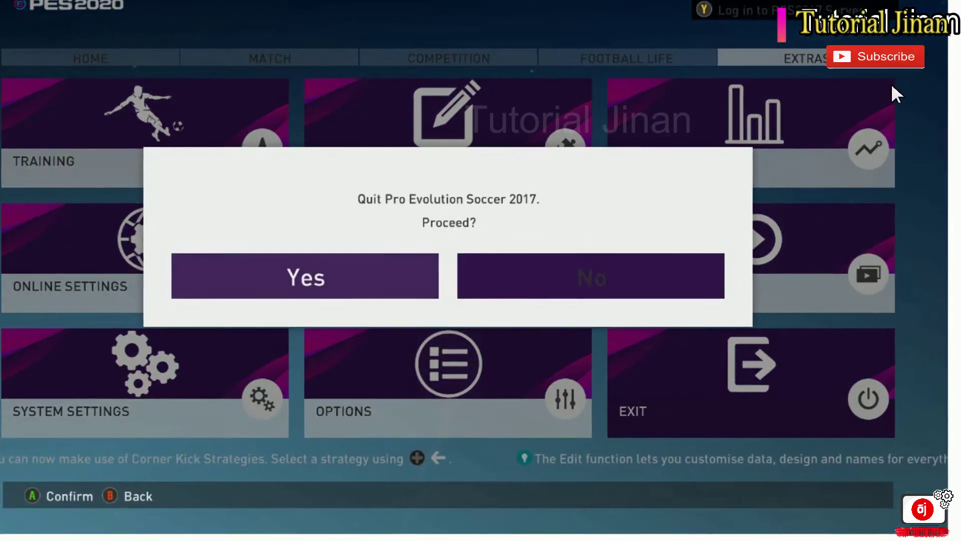
pyautogui.press('Return')
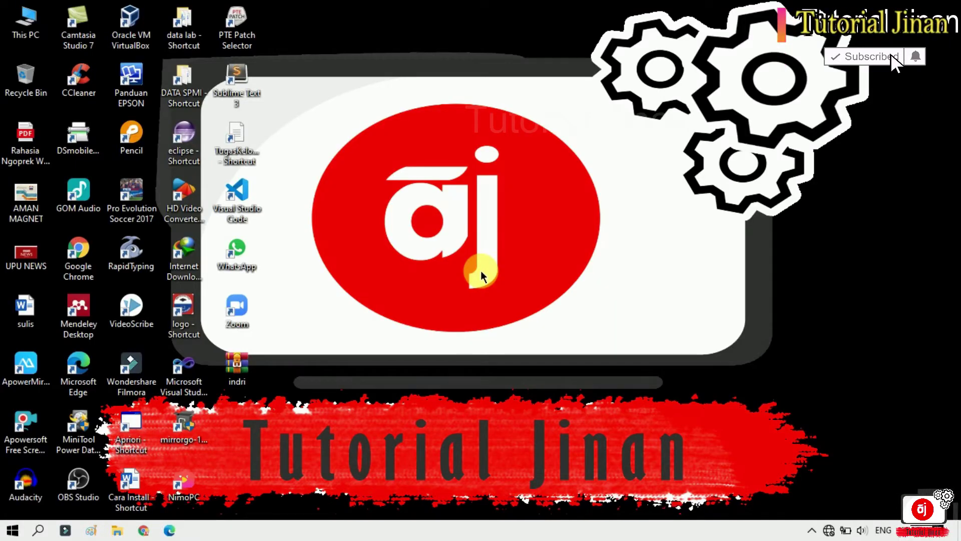
pyautogui.rightClick(642, 108)
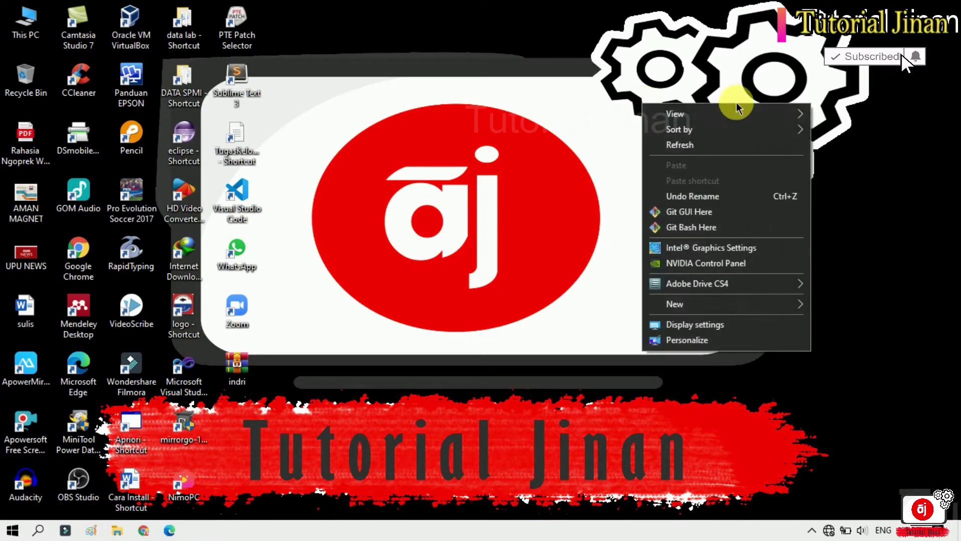
pyautogui.click(704, 145)
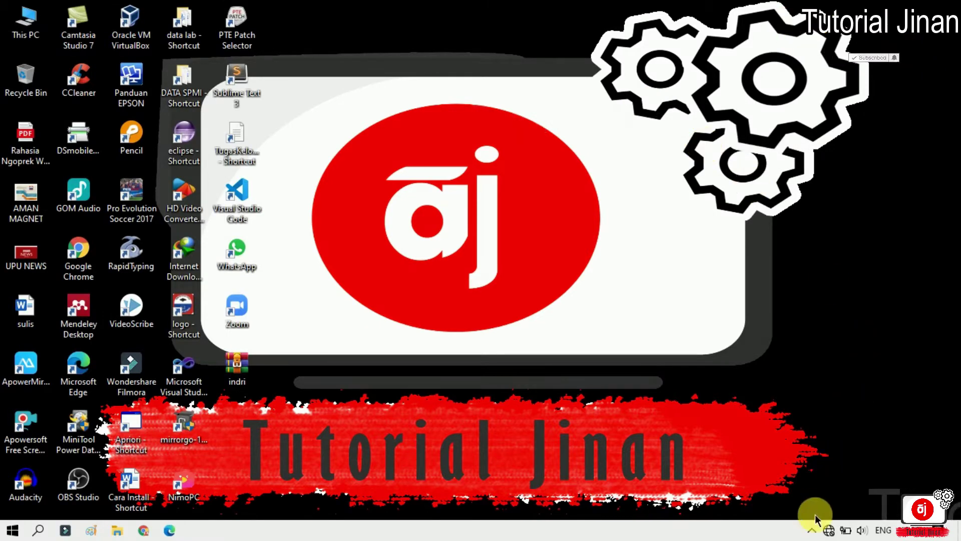
# Step: Look at the Windows Security overview and close it together with the hidden system tray icons
pyautogui.click(812, 530)
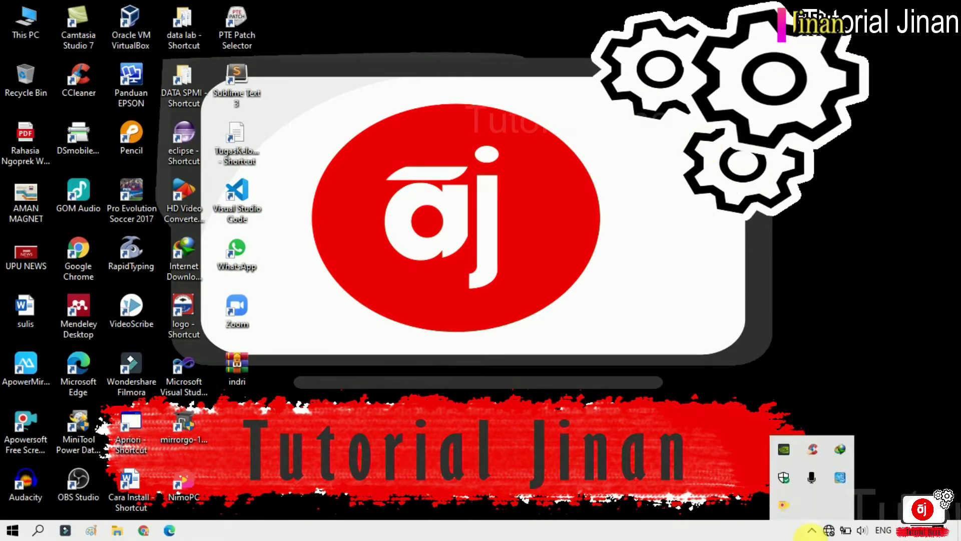
pyautogui.click(782, 481)
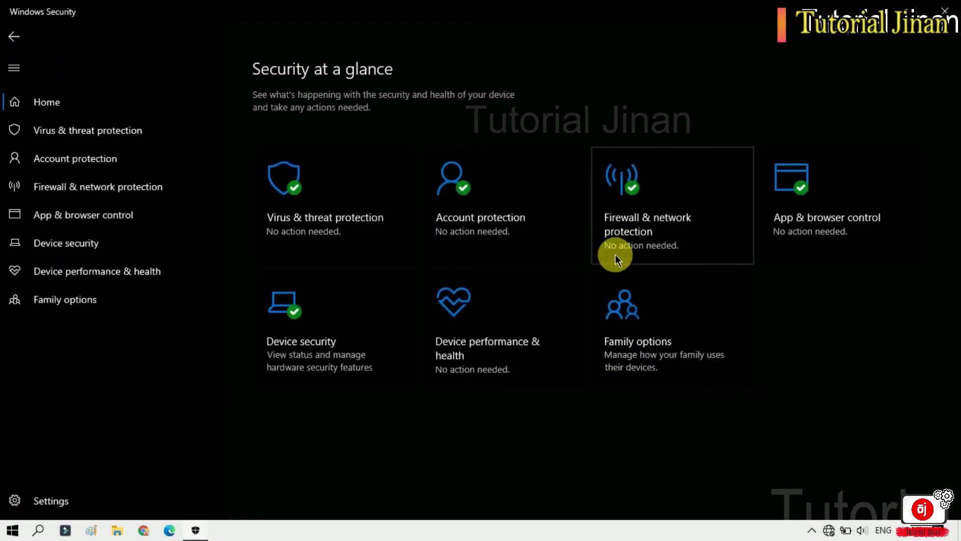
pyautogui.click(945, 10)
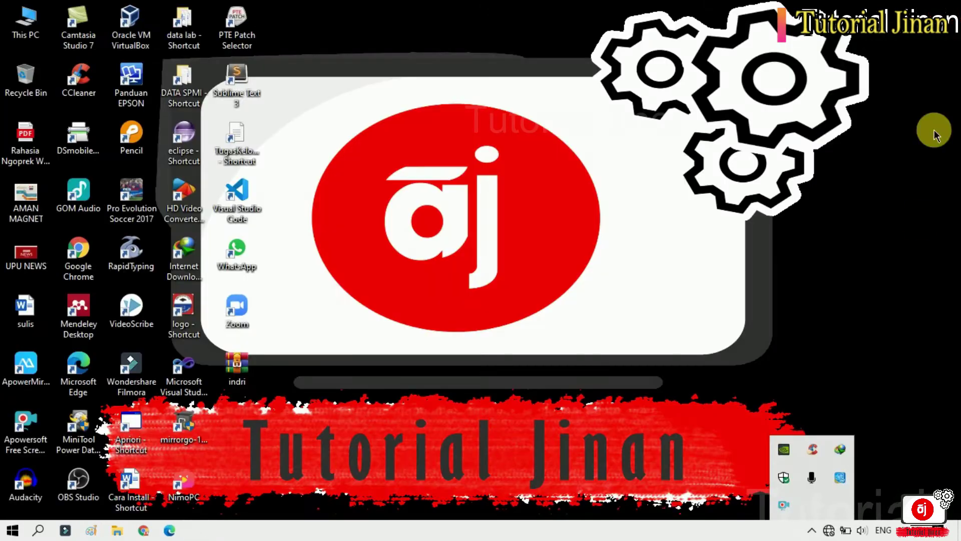
pyautogui.click(861, 391)
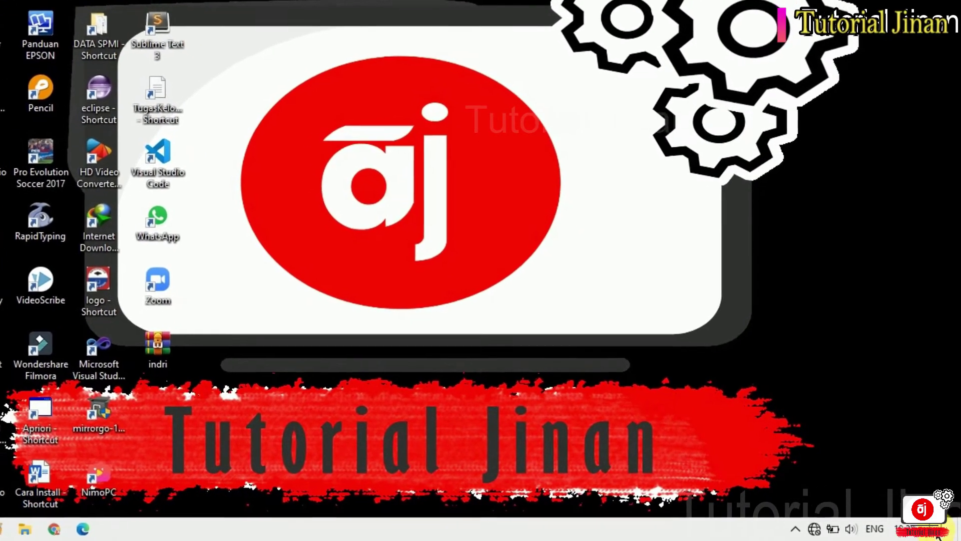
# Step: Open the Windows Settings home page from the expanded quick actions of the notification center
pyautogui.click(936, 534)
pyautogui.click(937, 533)
pyautogui.click(937, 534)
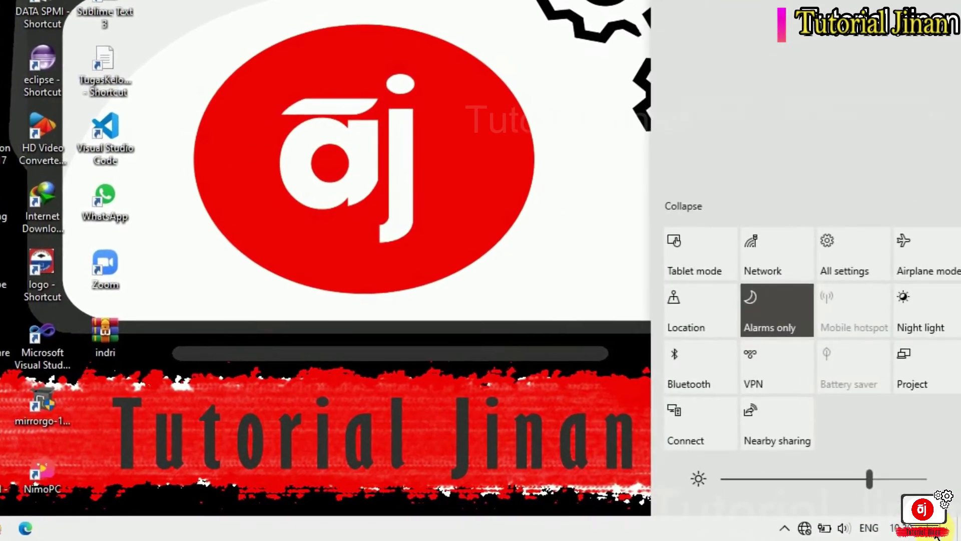
pyautogui.click(886, 190)
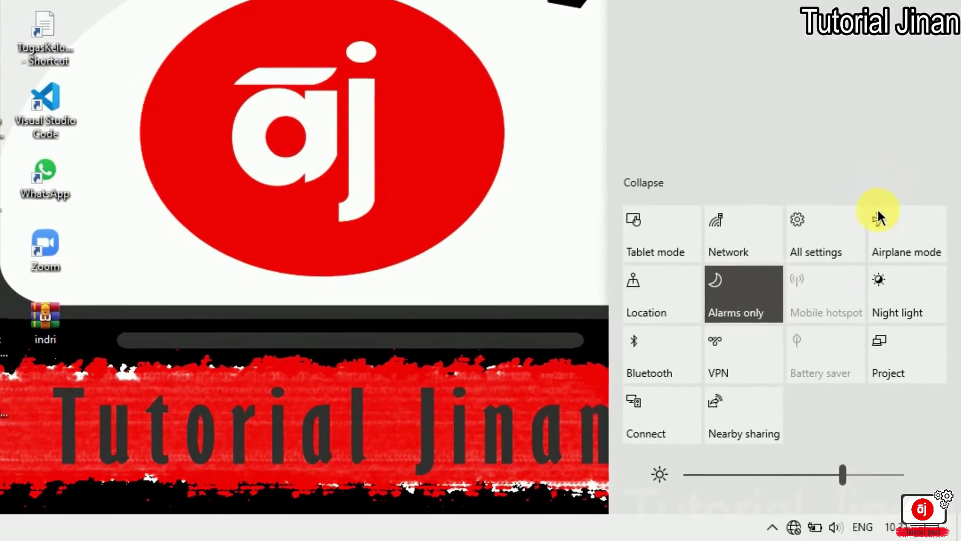
pyautogui.click(649, 189)
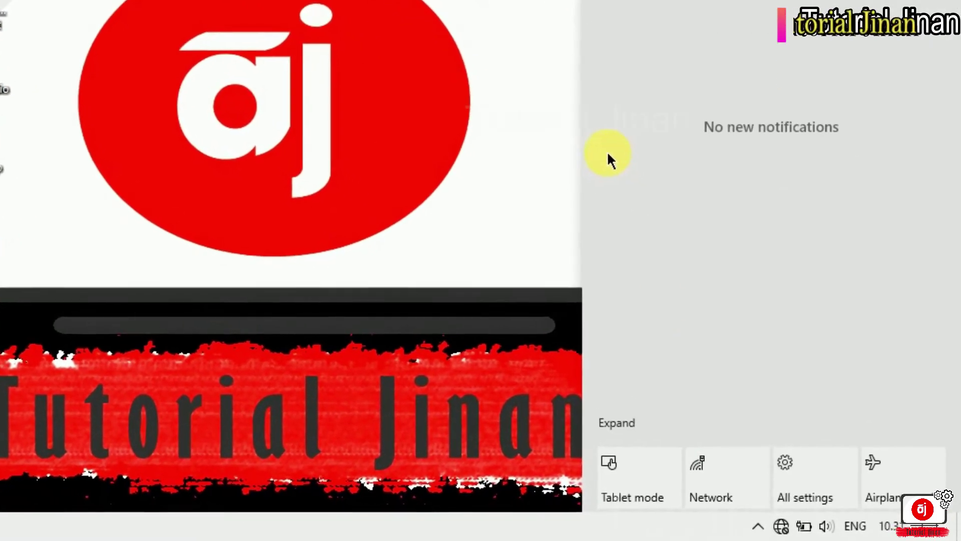
pyautogui.click(583, 426)
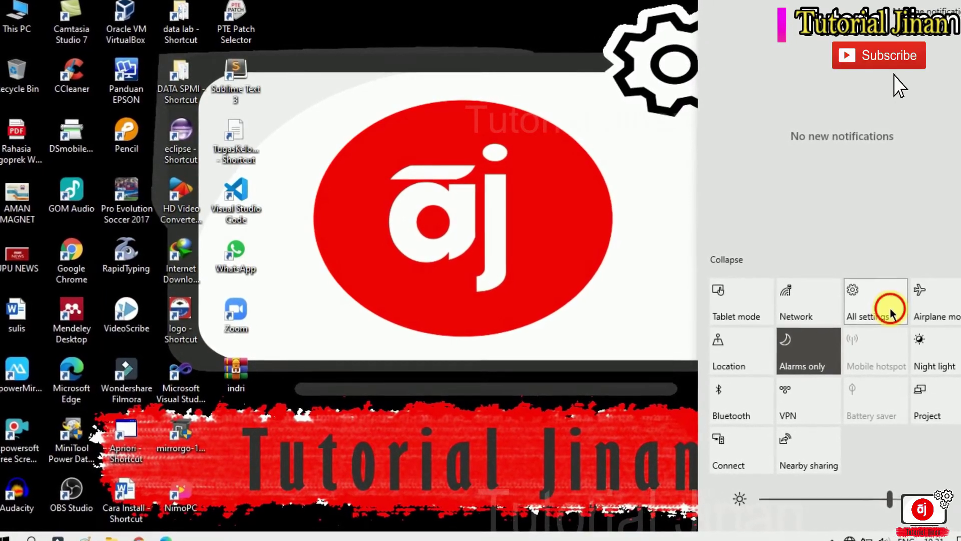
pyautogui.click(887, 307)
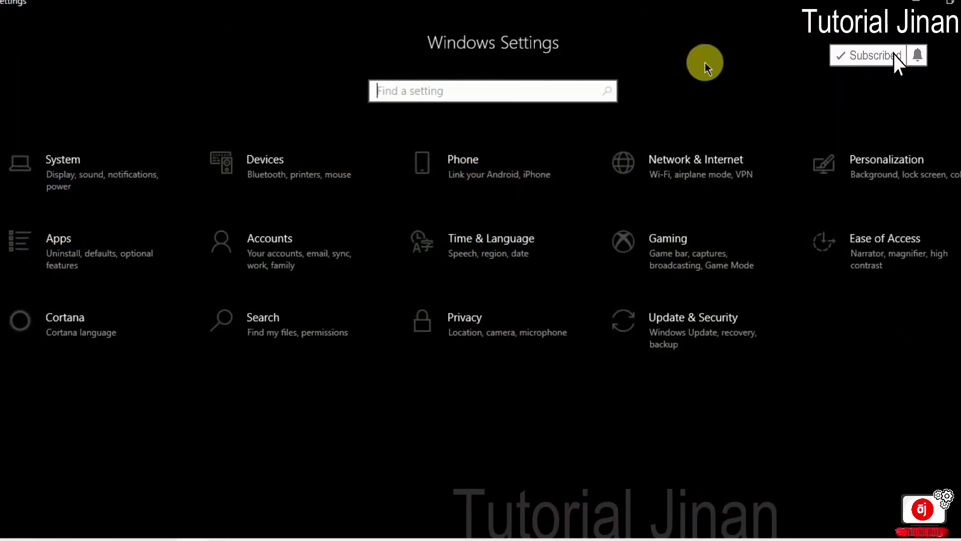